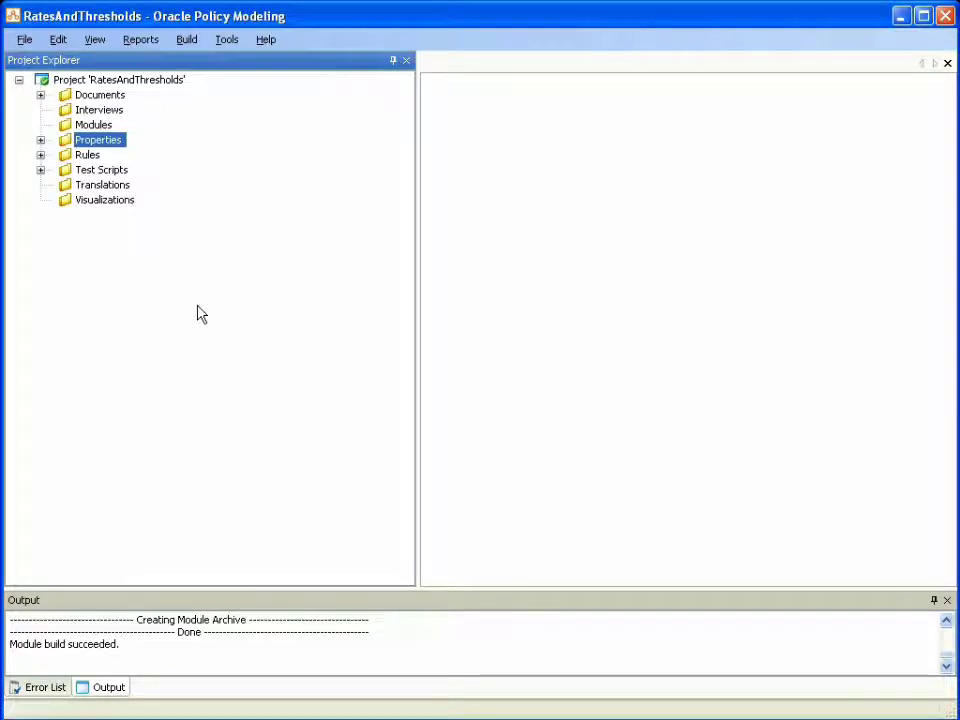
Expand the Rules and Properties folders and open Asset Test Thresholds.xls in Excel.
click(40, 156)
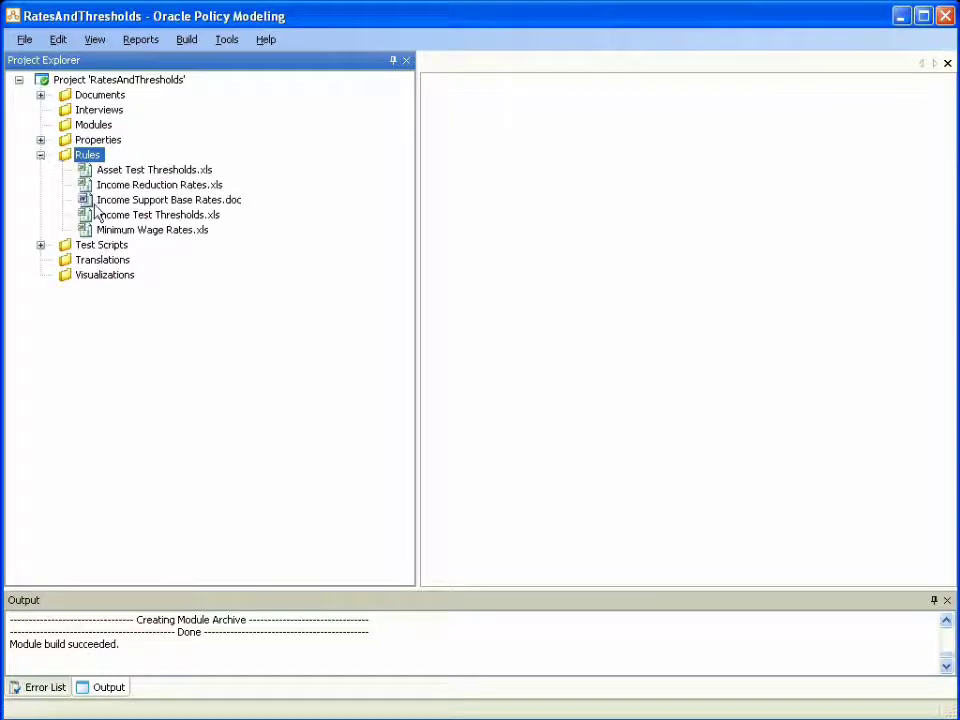
double_click(98, 140)
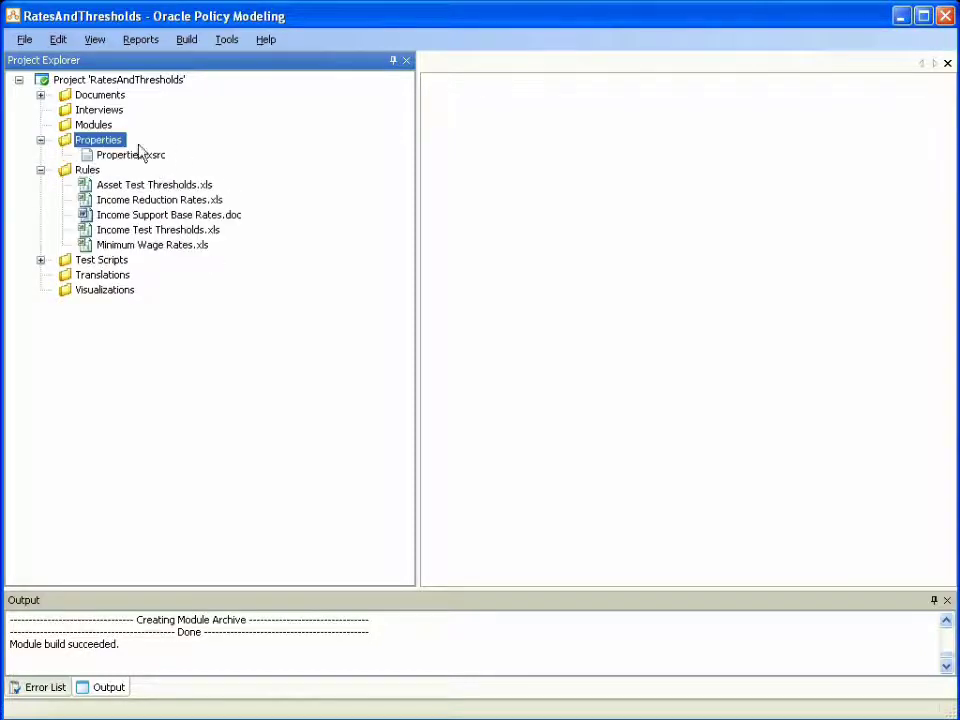
click(138, 187)
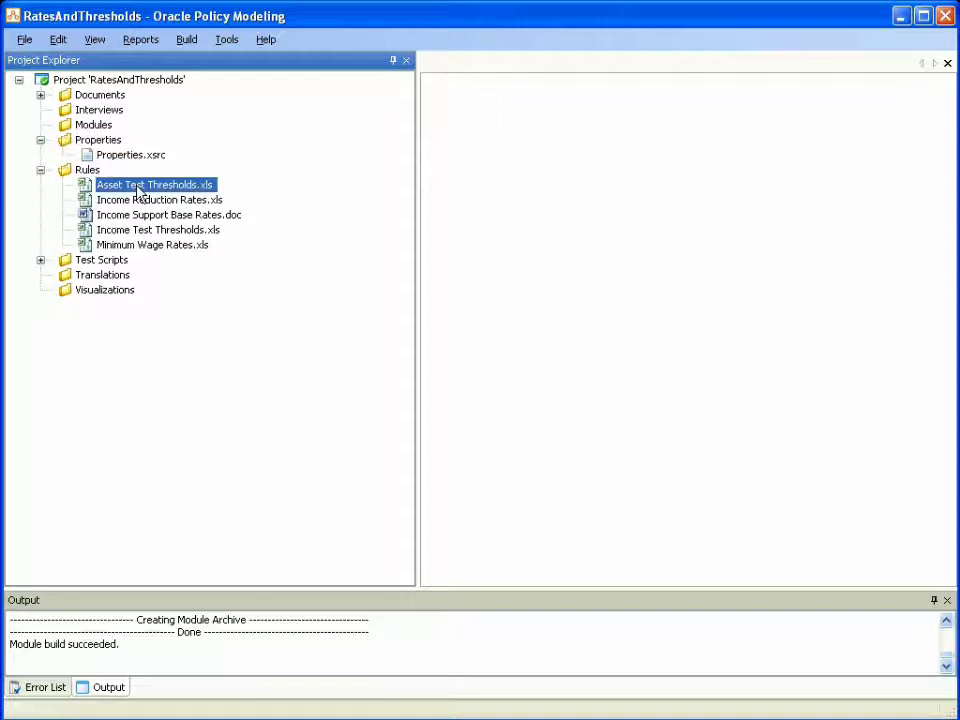
double_click(138, 187)
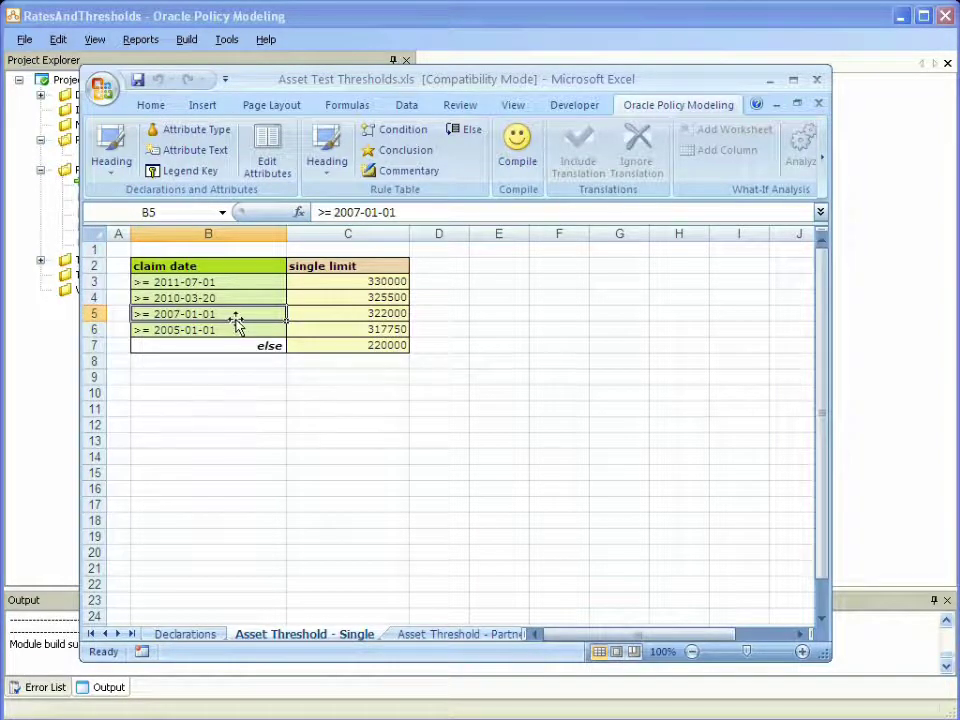
Close Asset Test Thresholds.xls after checking its single-limit table by claim date.
click(817, 79)
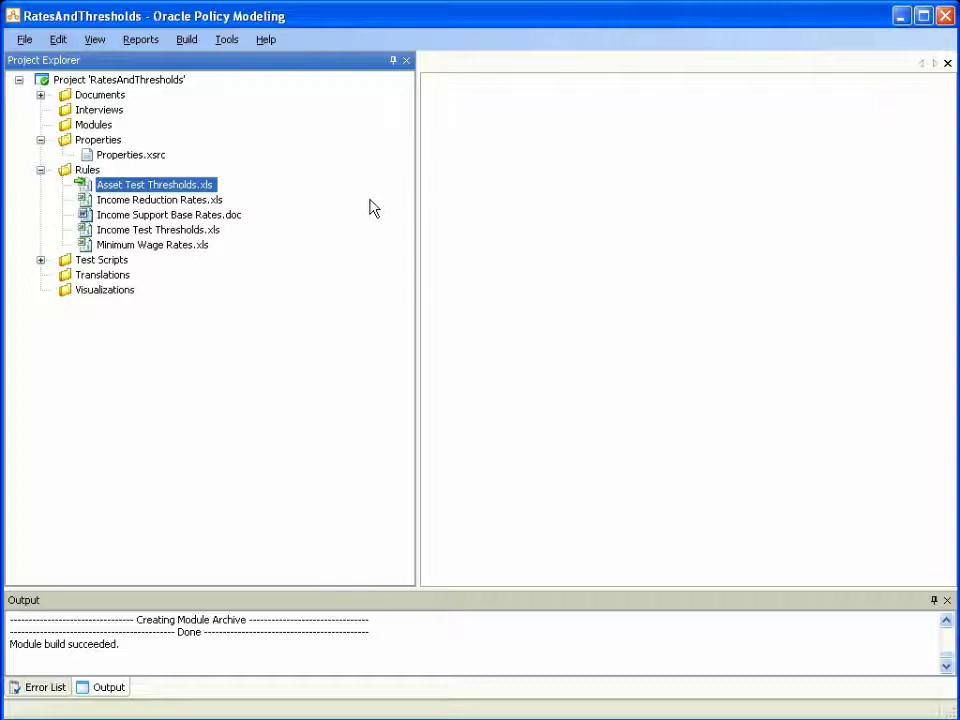
Open View > Data Model to list the Global entity's attributes, including private p20 and p21.
click(94, 40)
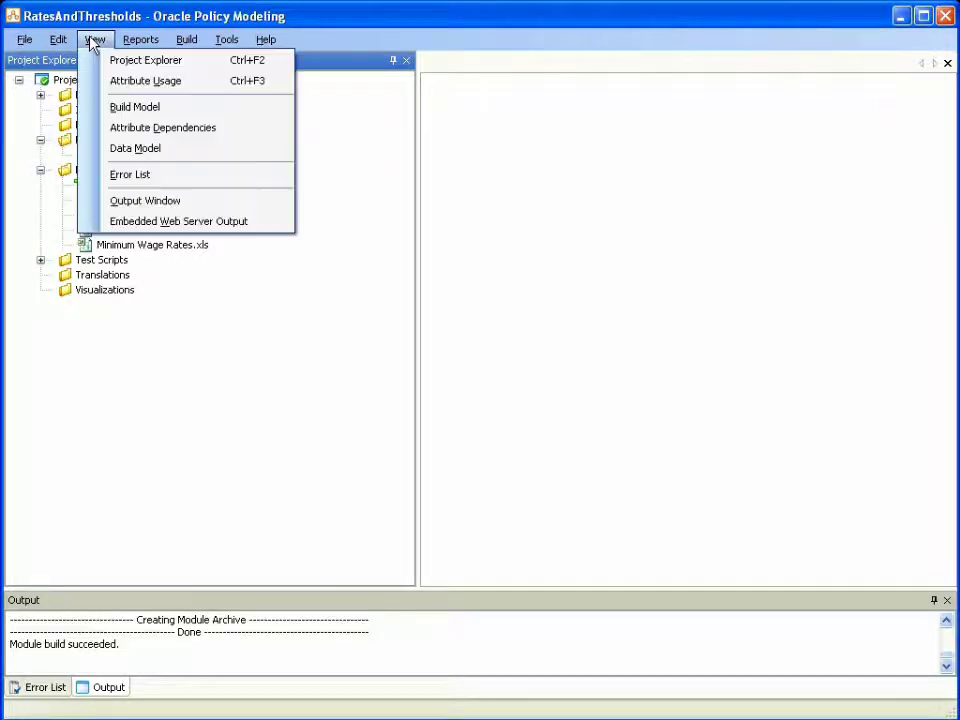
click(132, 150)
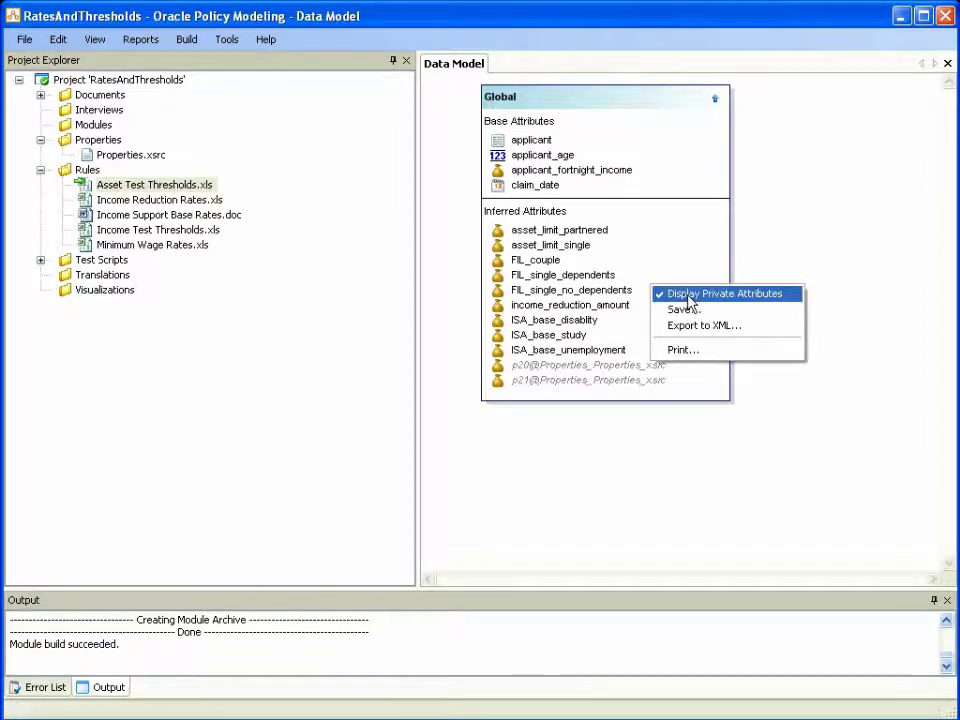
click(186, 40)
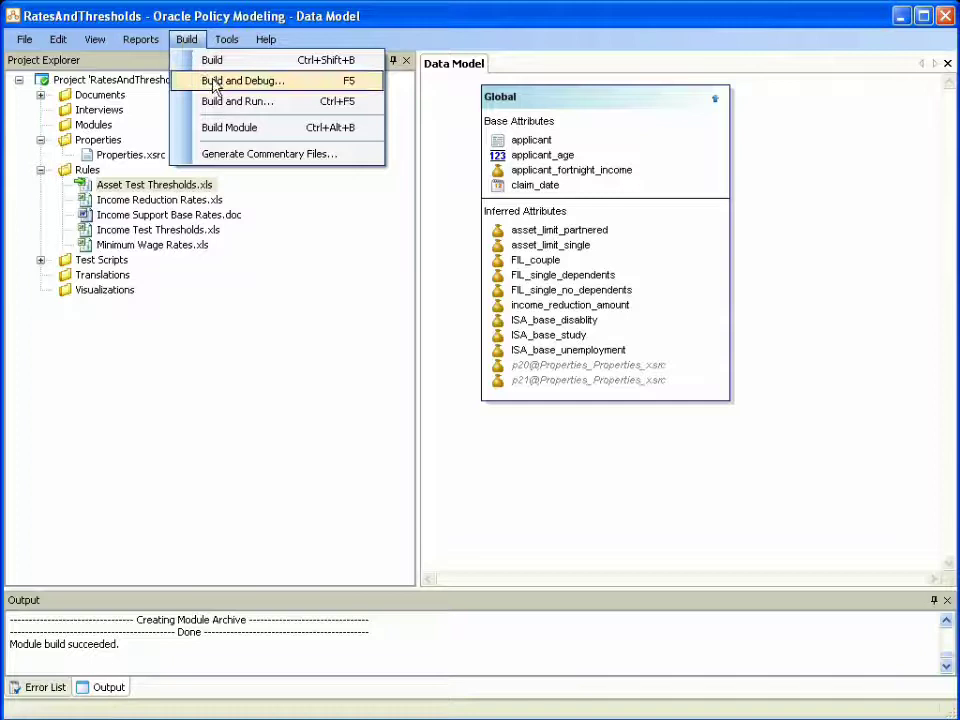
Build the RatesAndThresholds module, recompiling the outdated Asset Test Thresholds.xls.
click(233, 128)
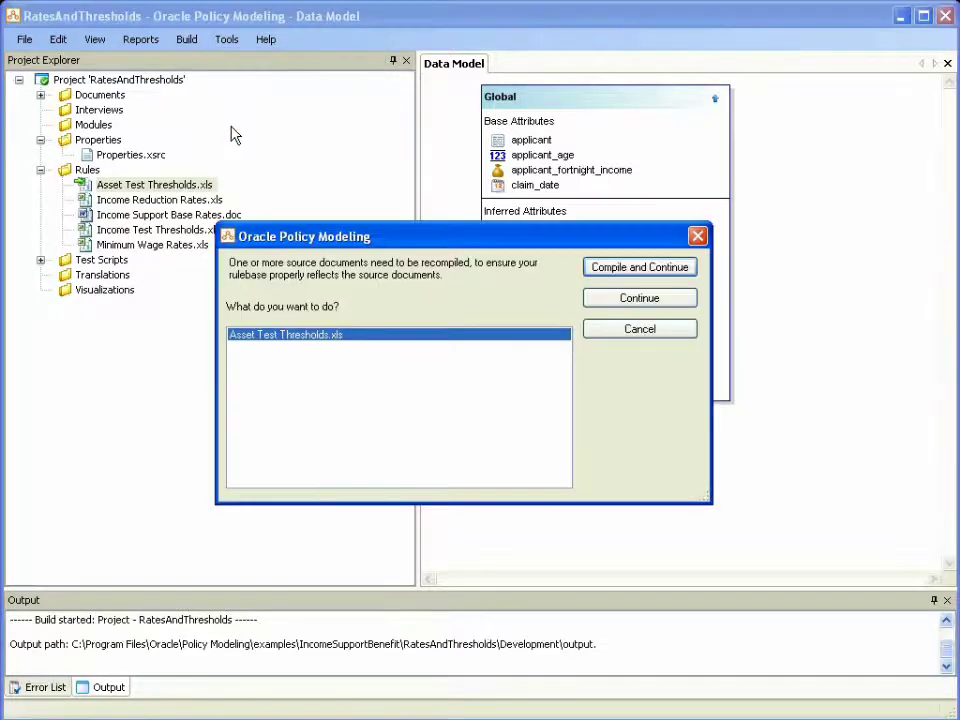
click(605, 270)
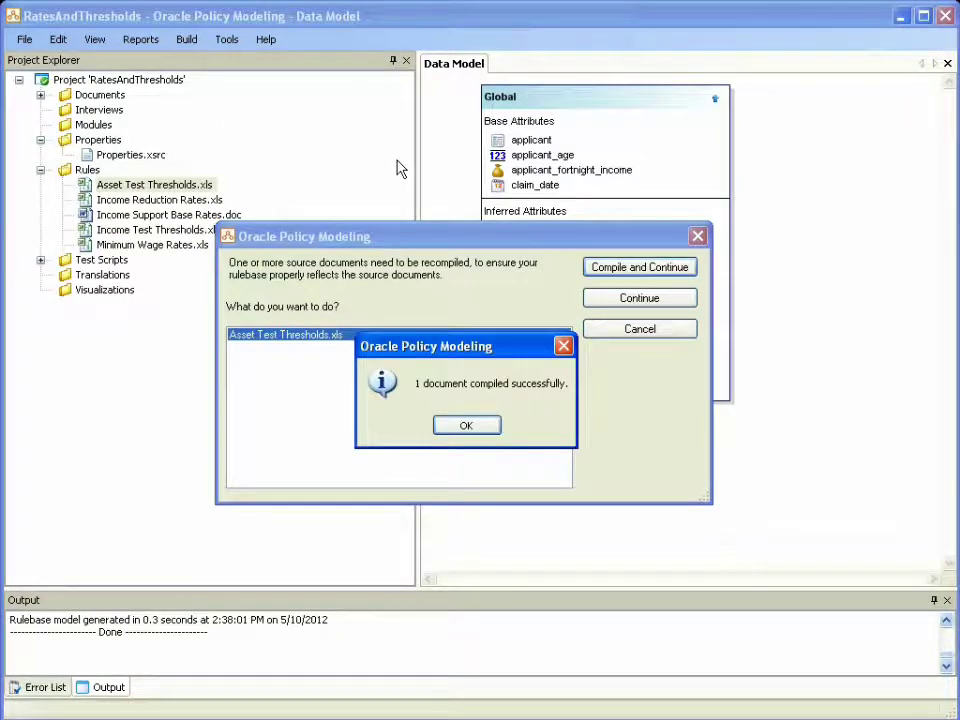
click(465, 425)
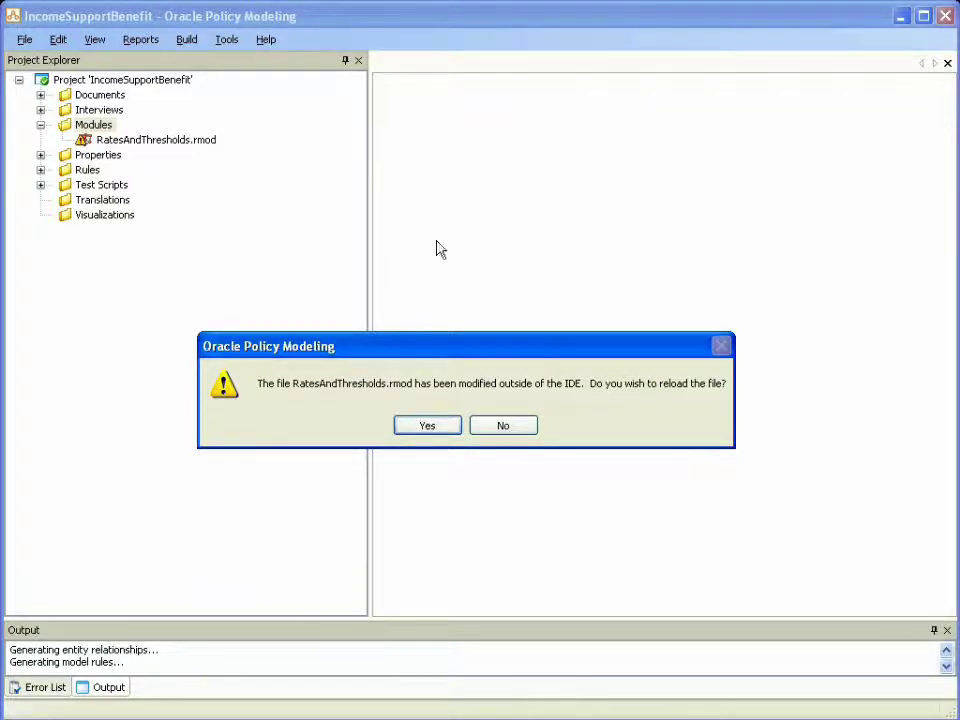
Reload RatesAndThresholds.rmod and view its 13 Global attributes on the Entities tab.
click(424, 426)
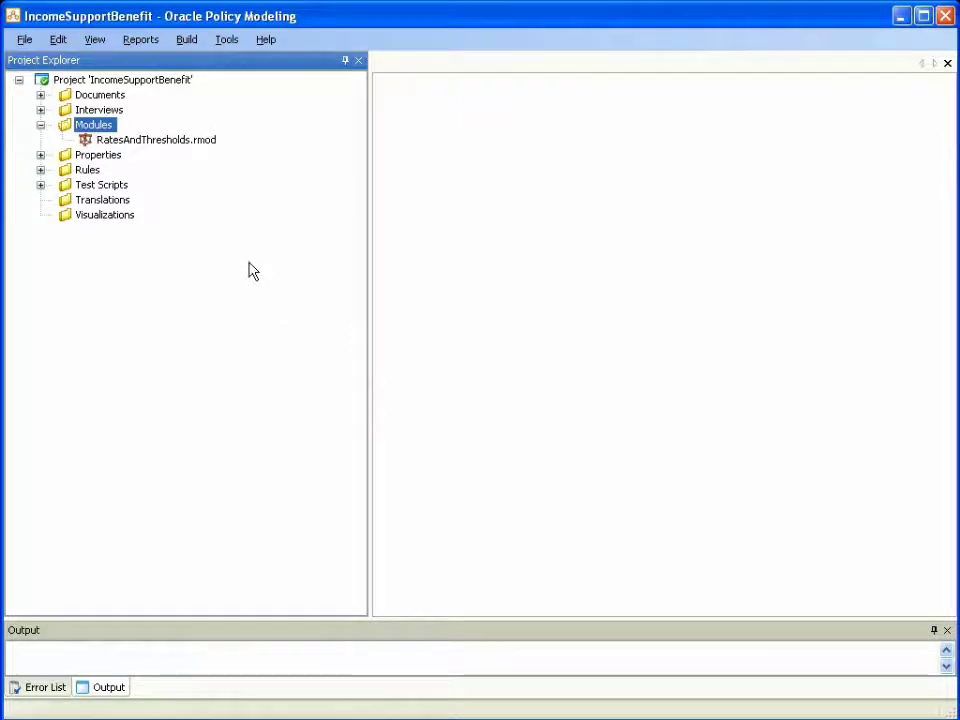
click(167, 143)
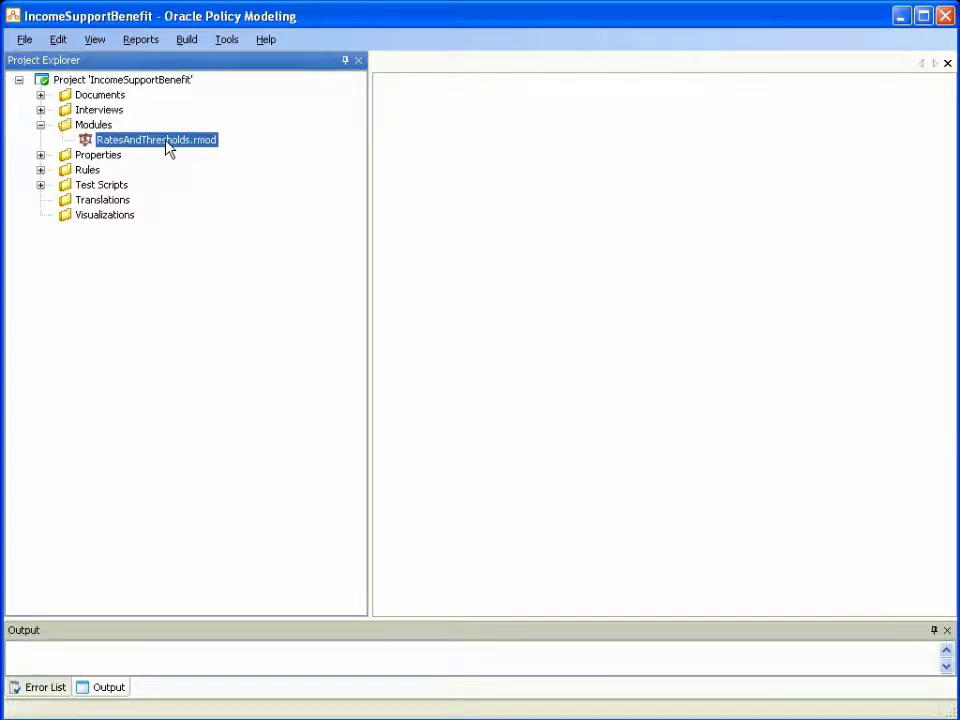
double_click(167, 143)
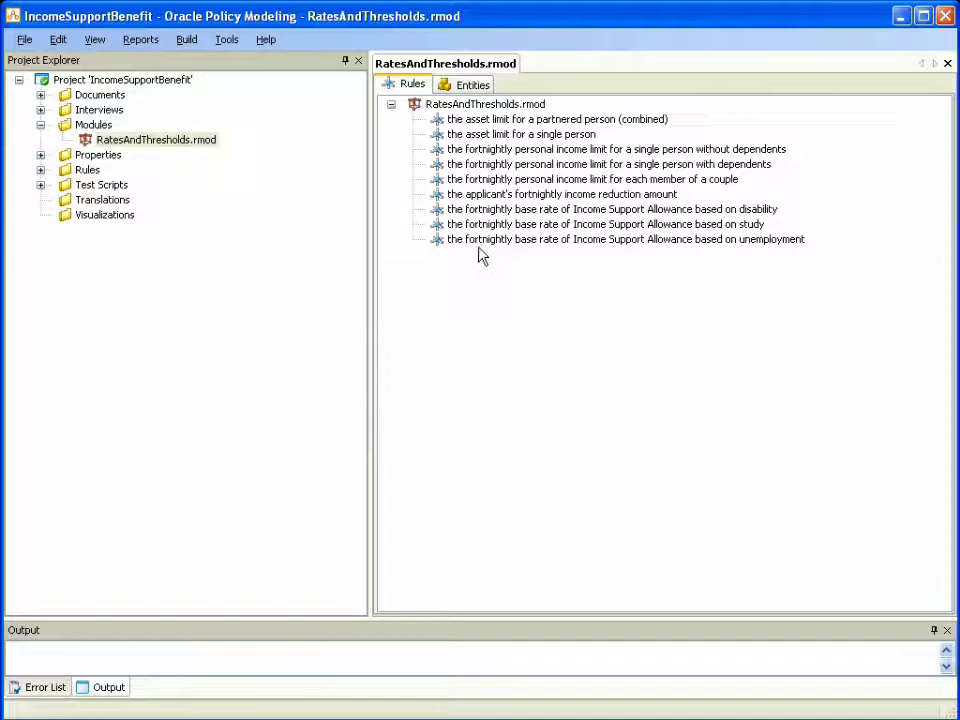
click(470, 88)
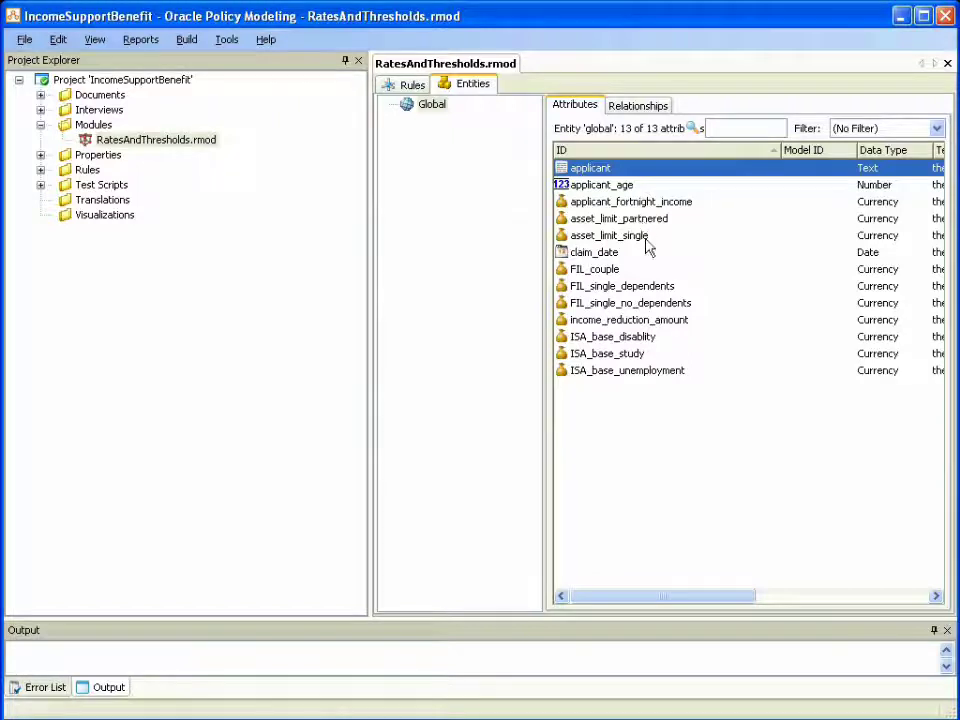
click(40, 170)
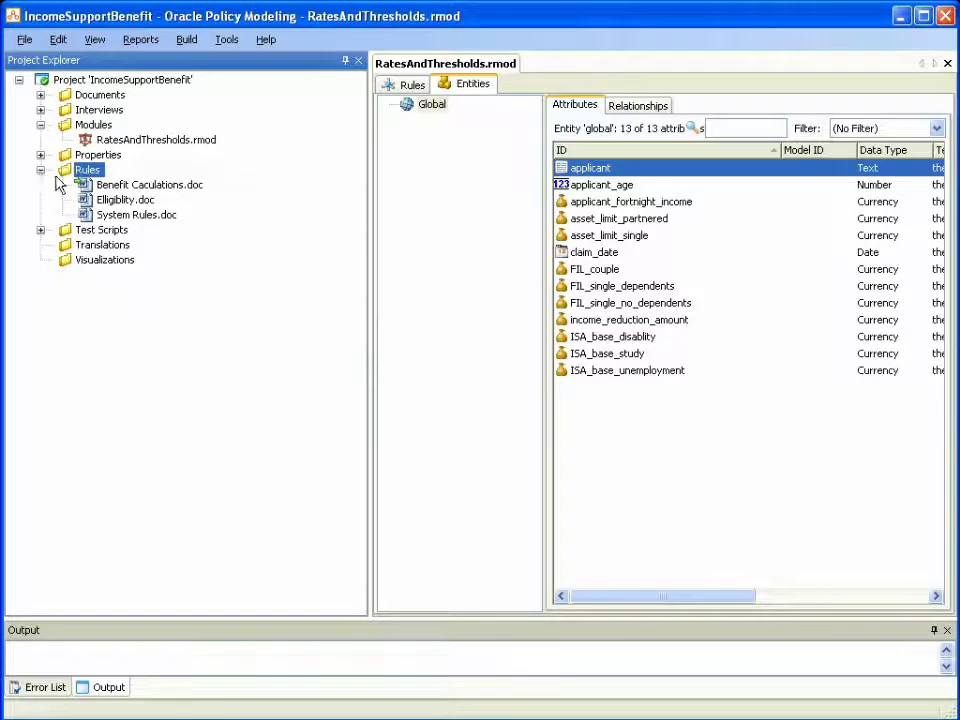
Open Eligiblity.doc from the project's three rule documents in Word.
click(122, 187)
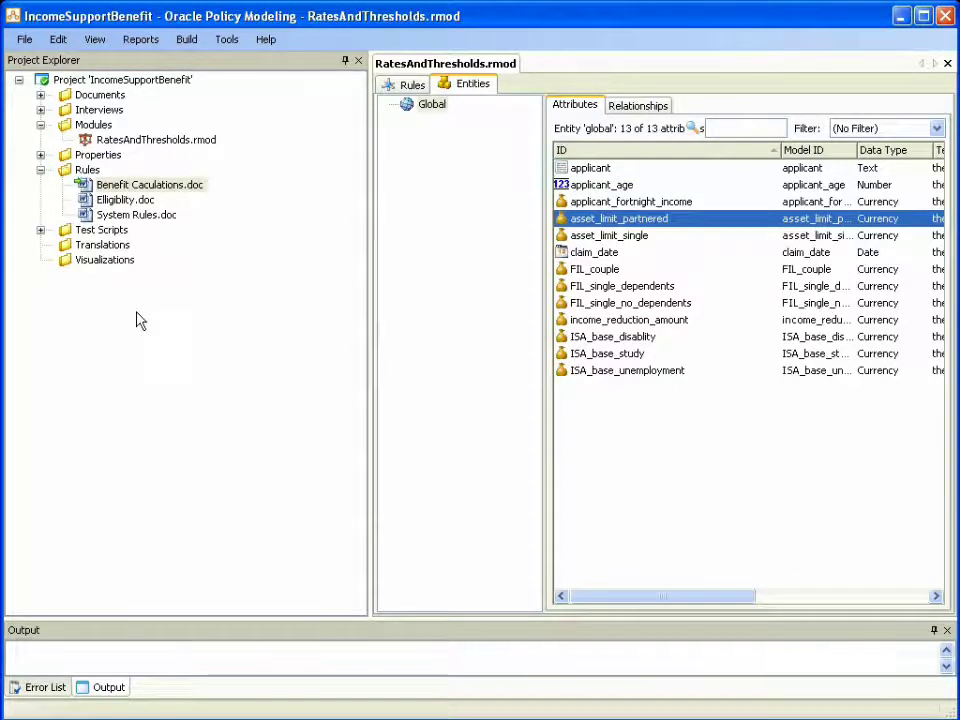
click(123, 203)
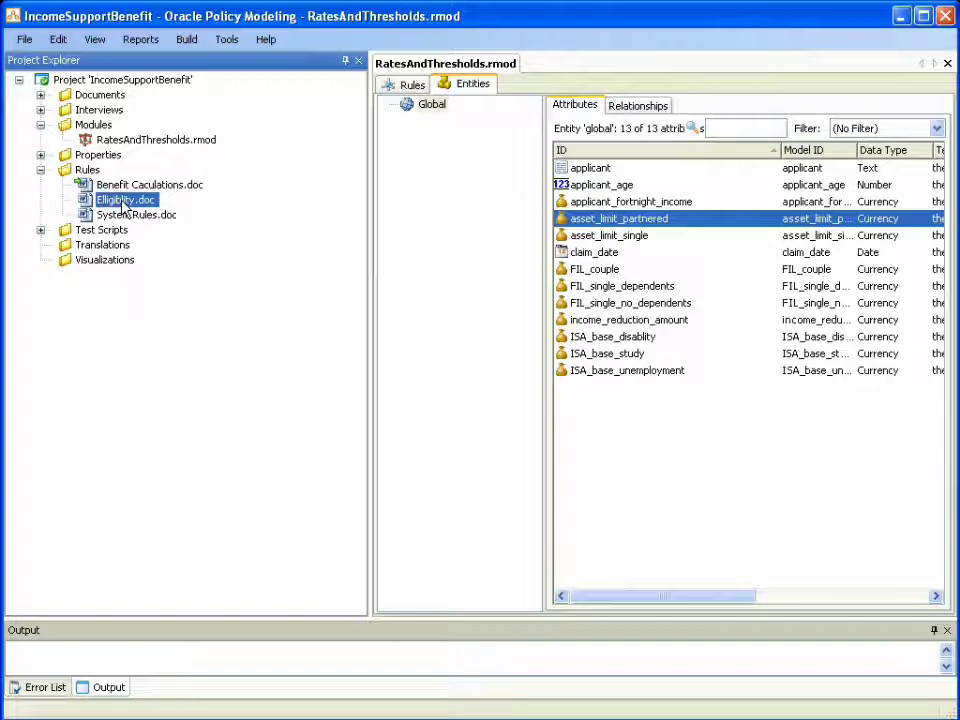
double_click(123, 203)
scroll(480, 420, down, 5)
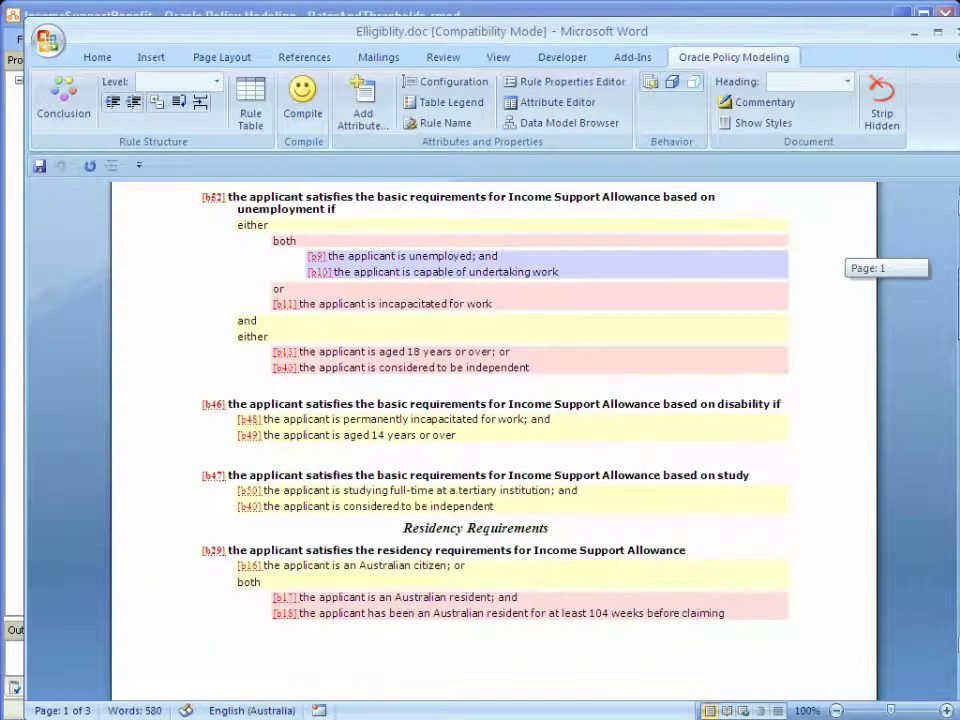
Check the Asset Test Requirements table uses the p6 and p7 asset limits, then close Eligiblity.doc.
scroll(480, 420, down, 10)
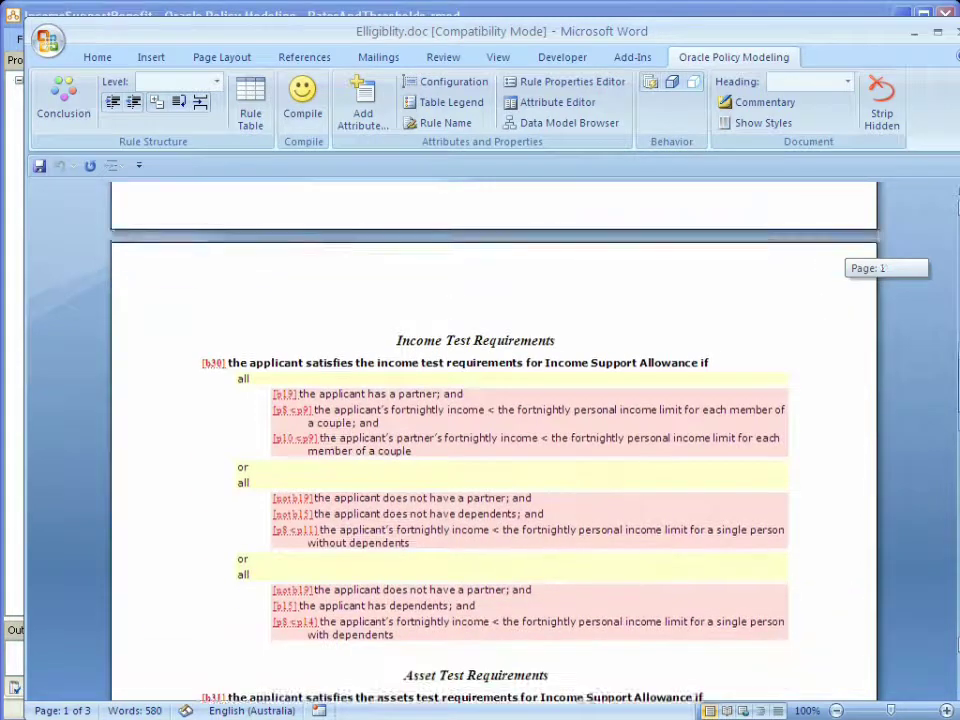
scroll(480, 420, down, 3)
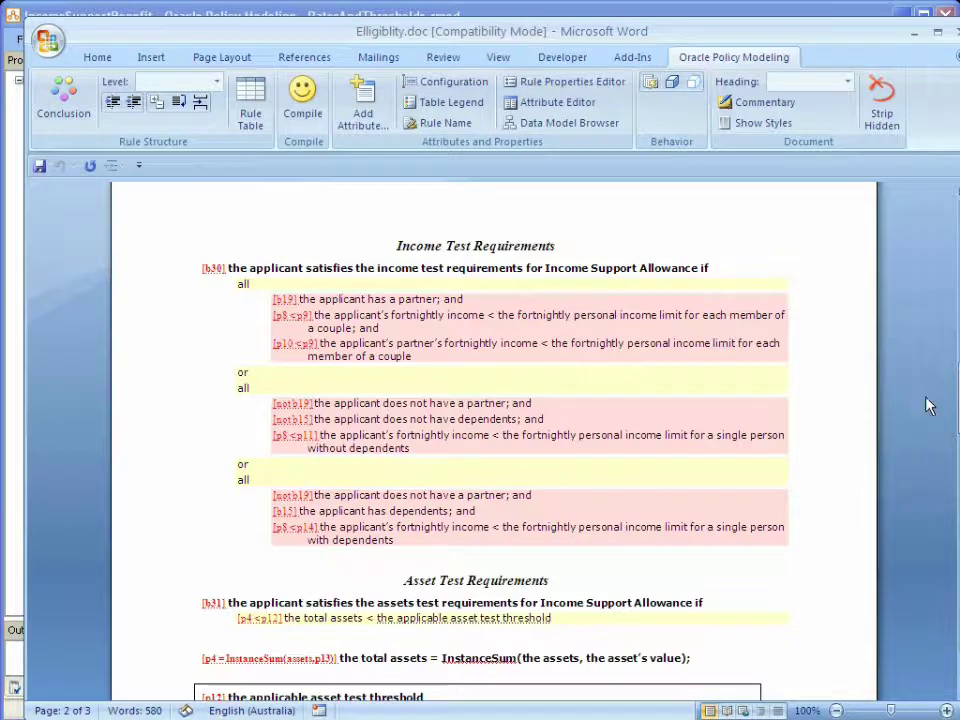
drag(948, 388, 953, 450)
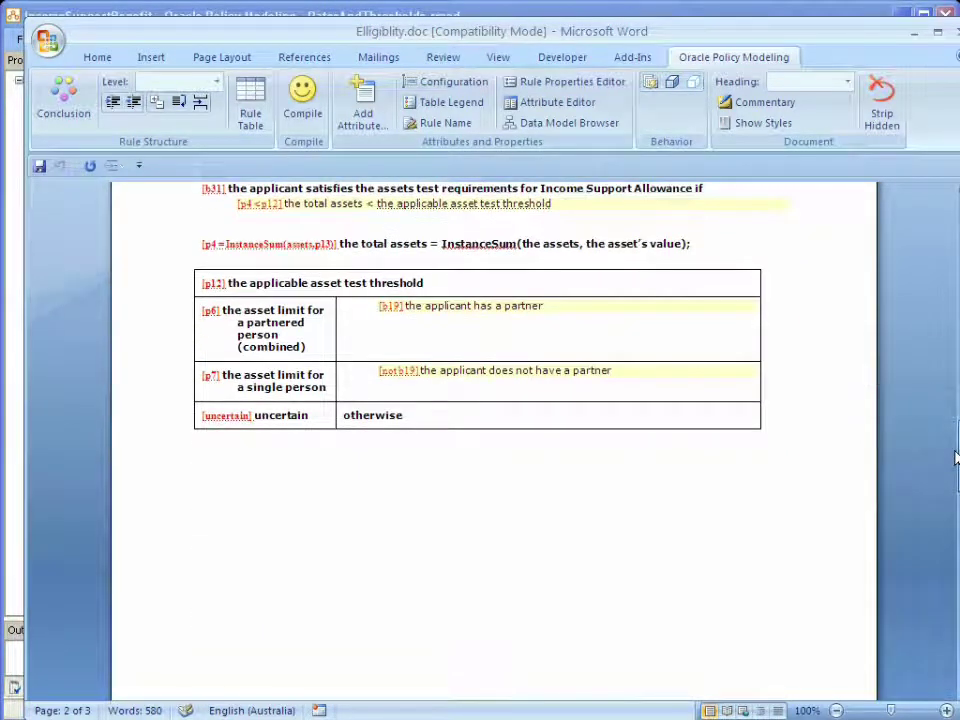
drag(222, 375, 326, 388)
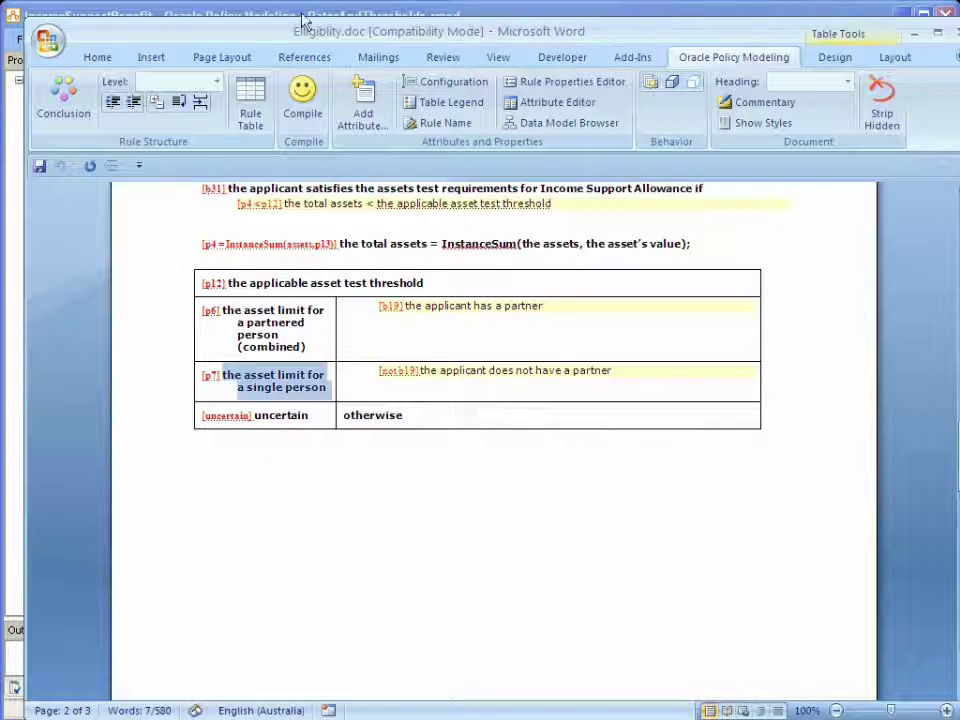
click(956, 34)
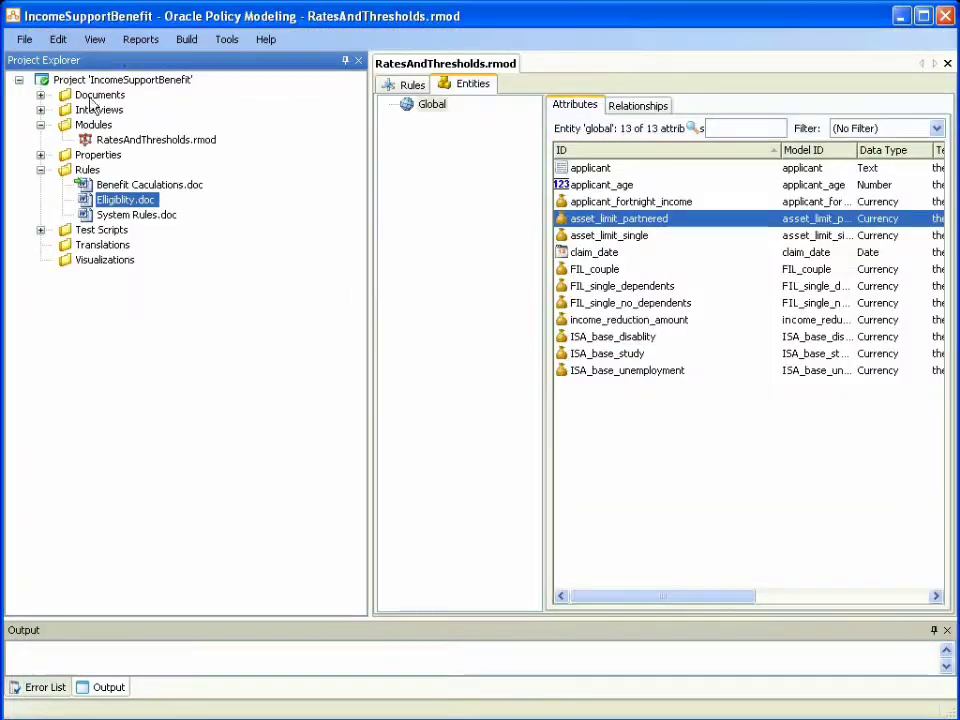
Run Build and Debug with default debug options, recompiling Benefit Caculations.doc.
click(186, 40)
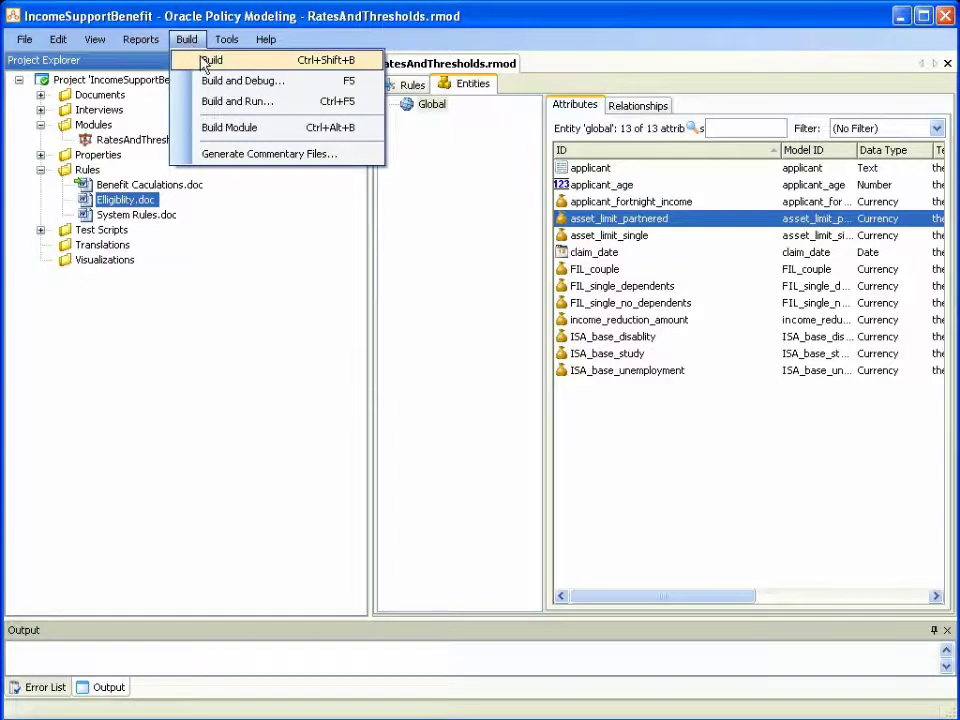
click(212, 81)
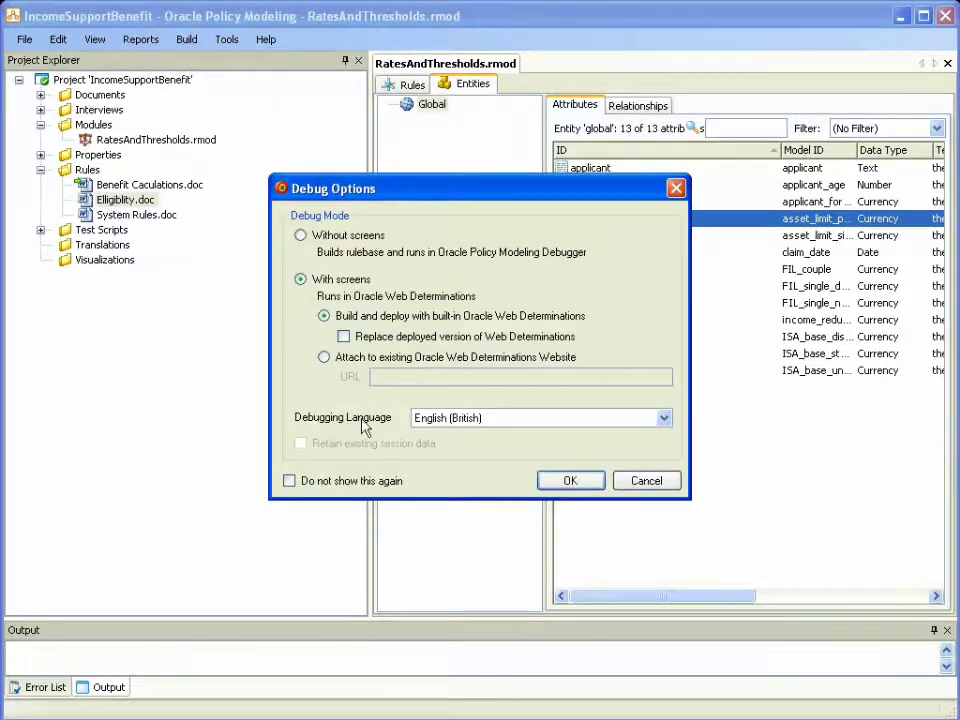
click(570, 480)
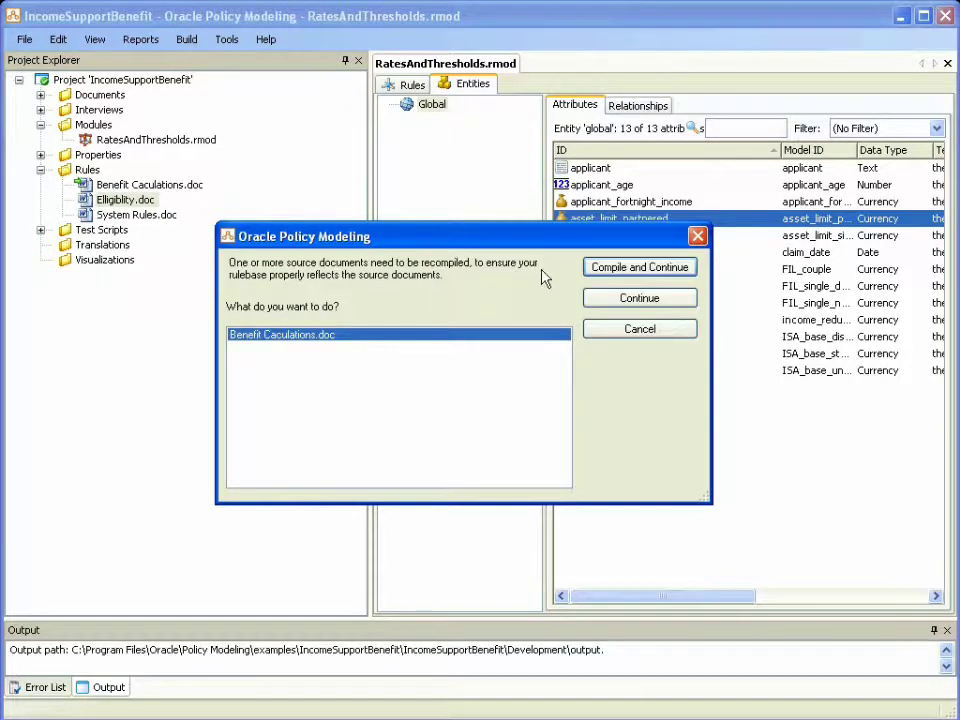
click(640, 268)
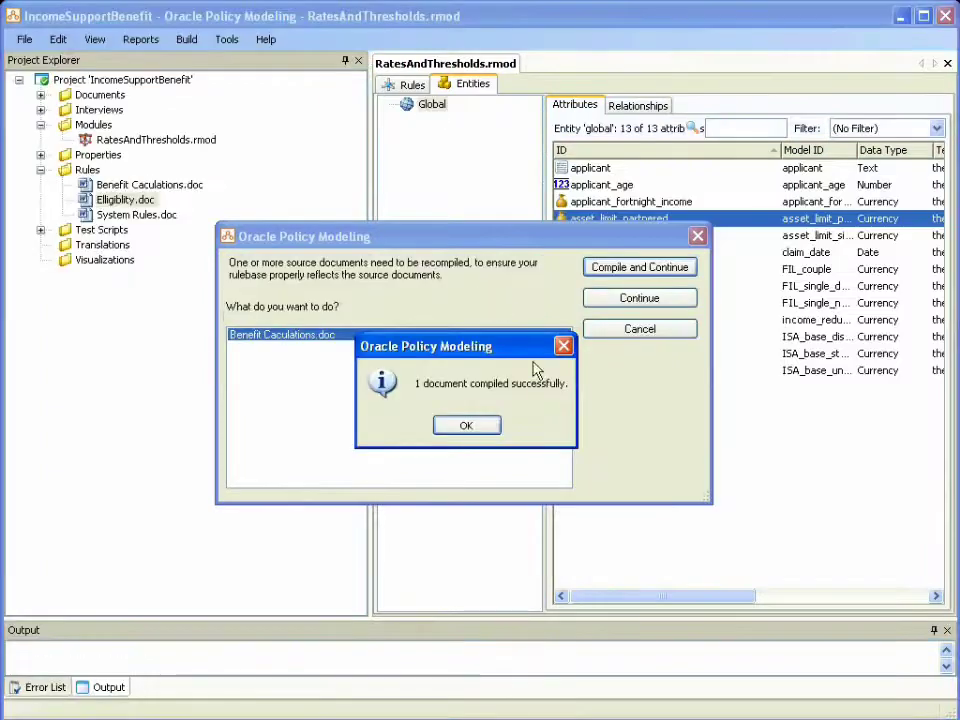
click(462, 425)
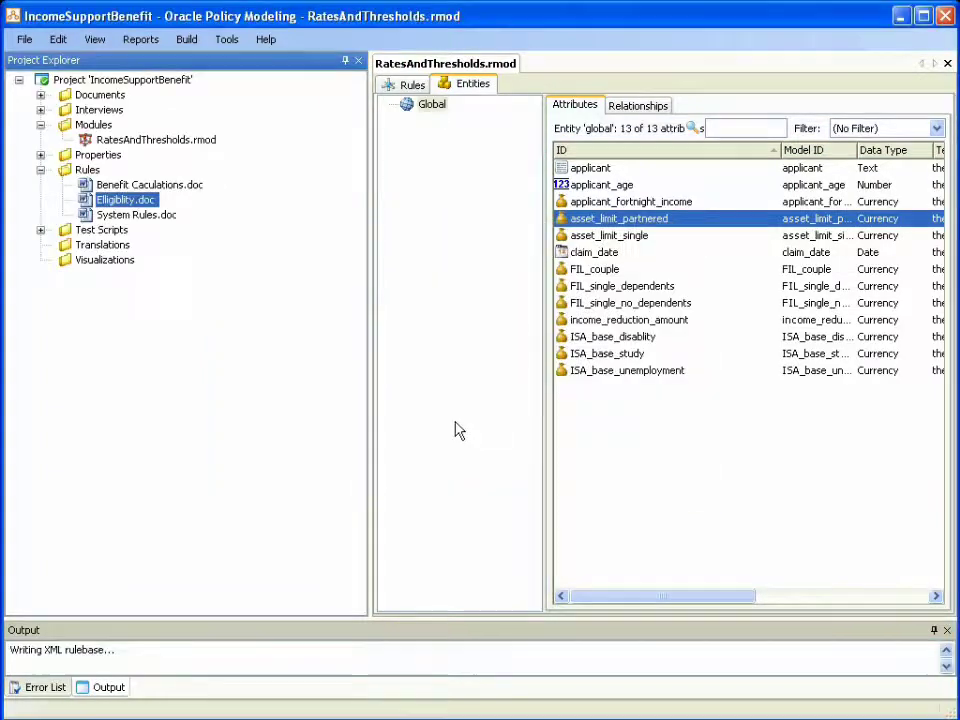